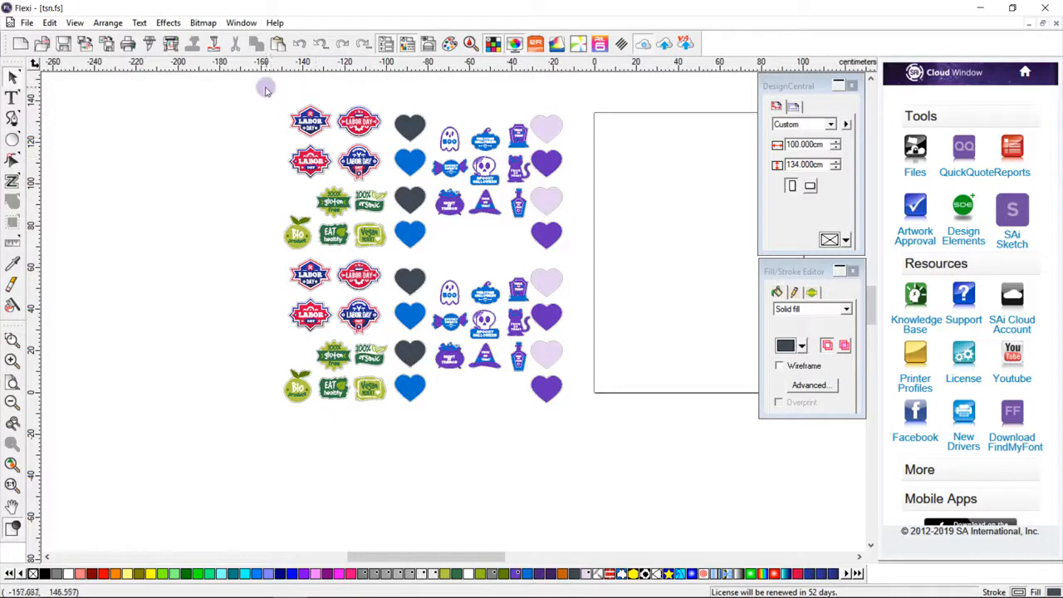
- Nest all the sticker designs on the 134 cm high page with 0.5 cm spacing and 90° rotation
{"action": "left_click_drag", "start_coordinate": [255, 86], "coordinate": [650, 427]}
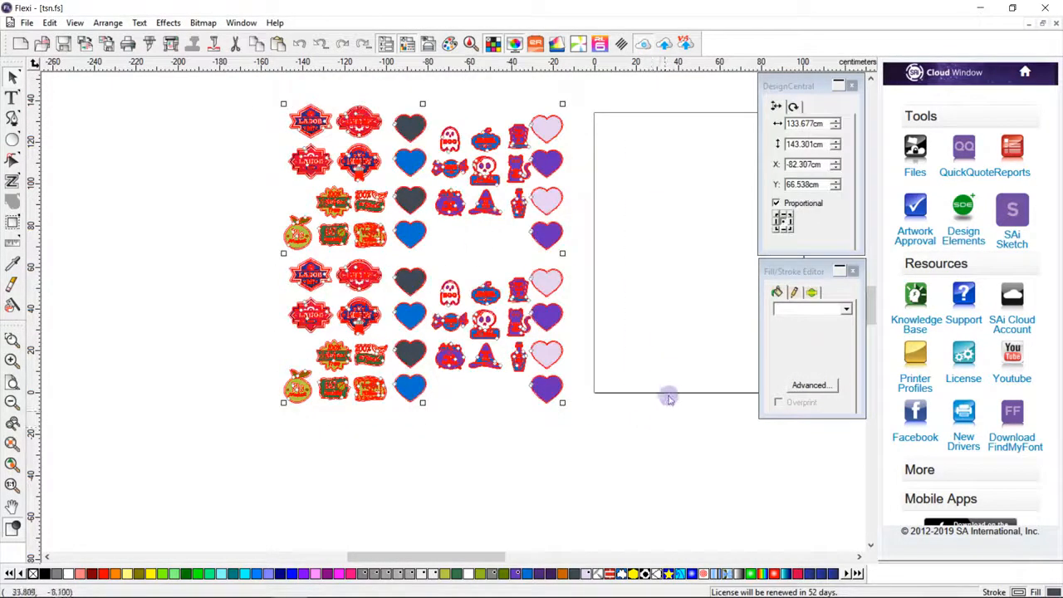
{"action": "left_click", "coordinate": [103, 25]}
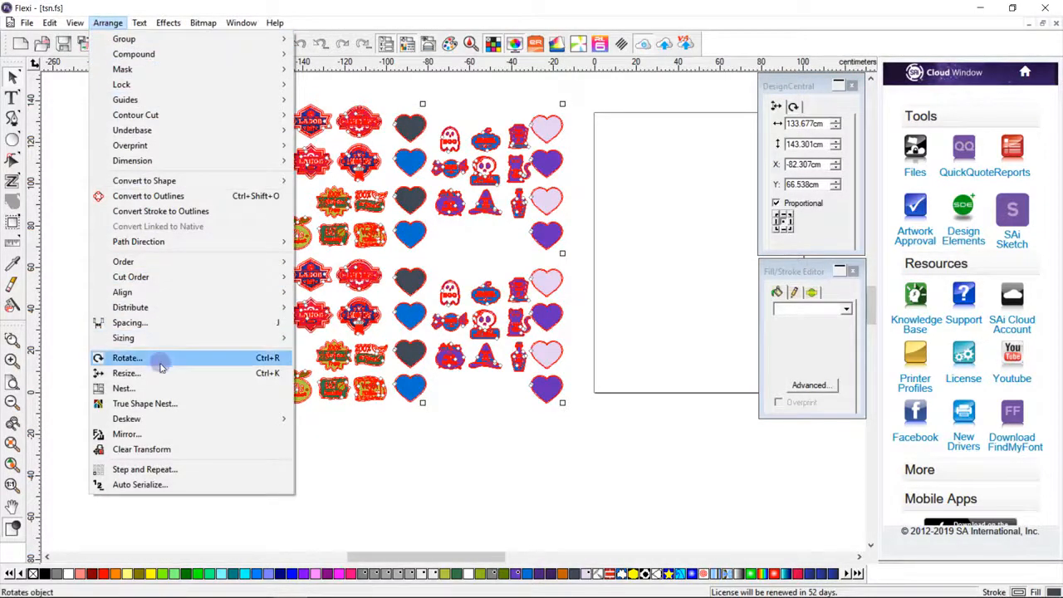
{"action": "left_click", "coordinate": [204, 397]}
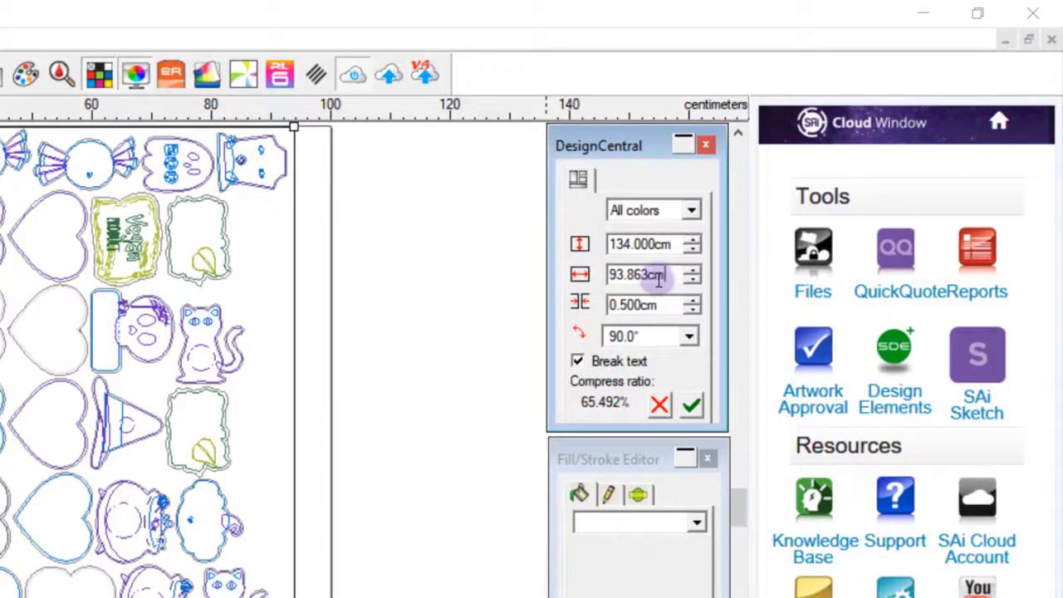
{"action": "left_click_drag", "start_coordinate": [659, 274], "coordinate": [614, 274]}
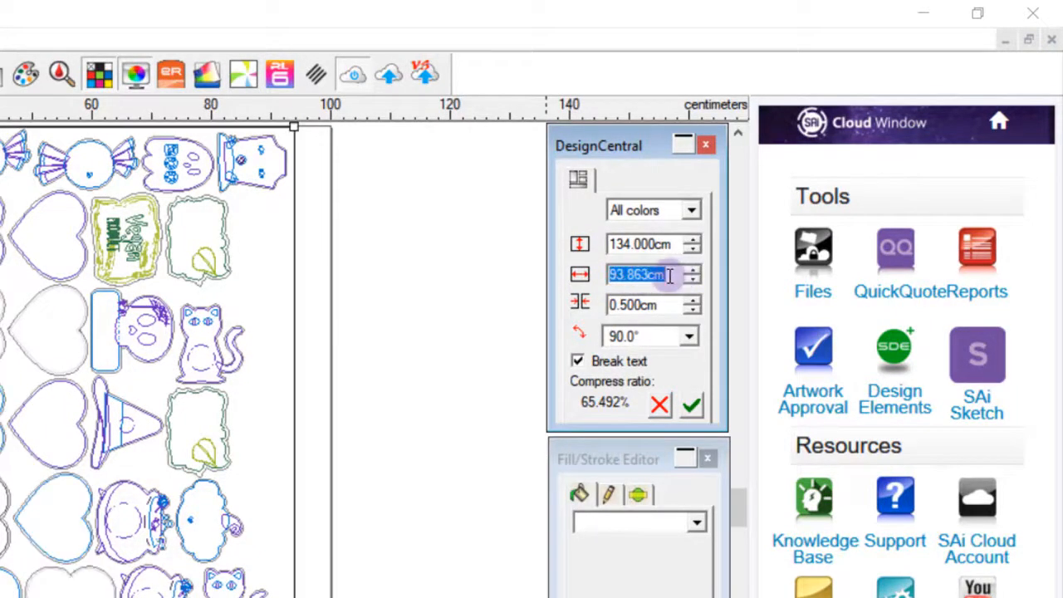
{"action": "left_click", "coordinate": [671, 304]}
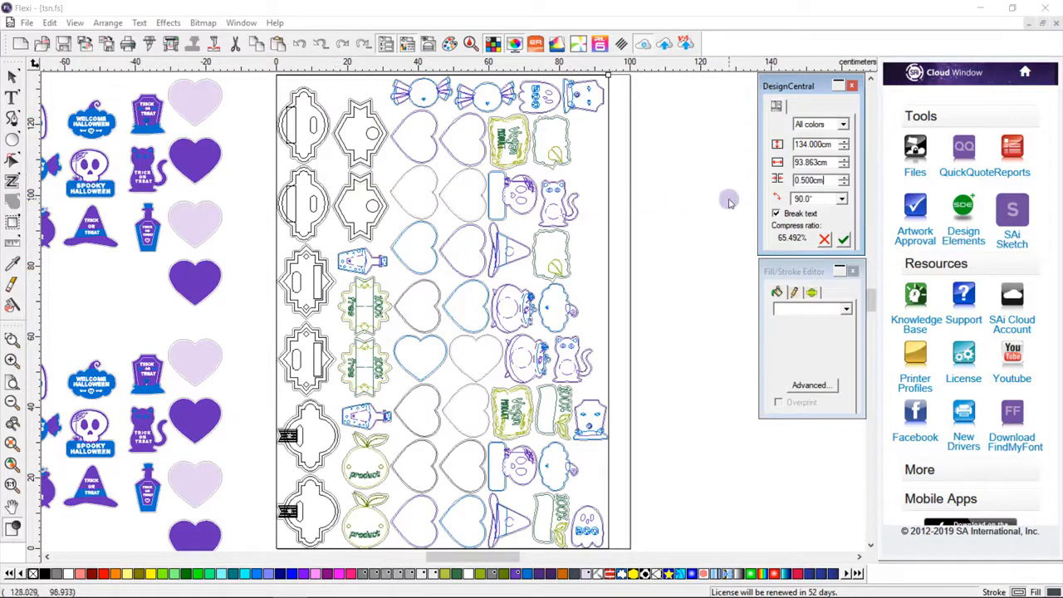
{"action": "left_click", "coordinate": [842, 240]}
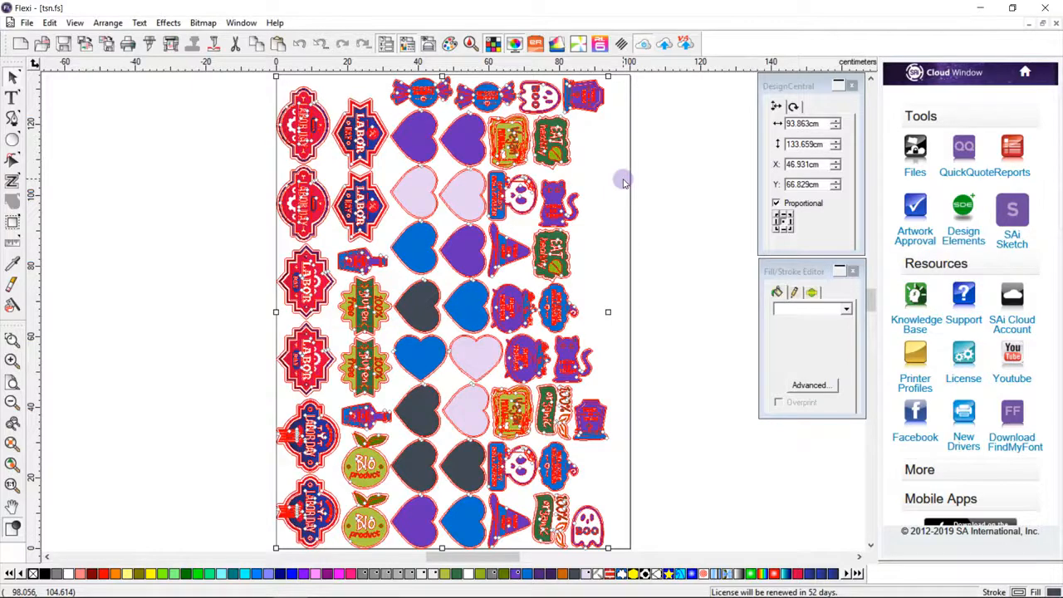
- Check the overall width and height of the nested sticker layout
{"action": "double_click", "coordinate": [818, 123]}
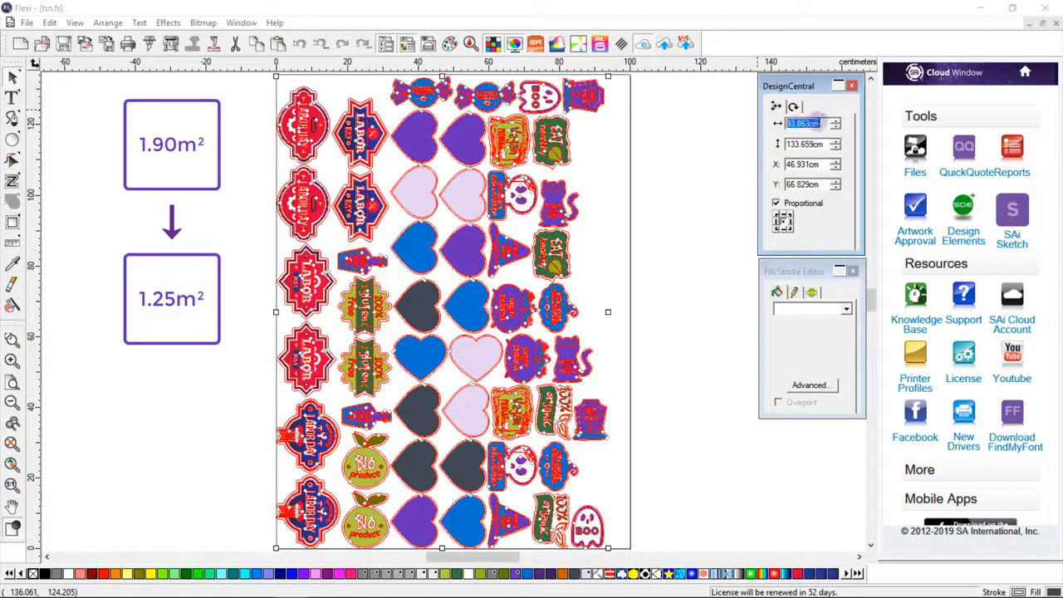
{"action": "left_click", "coordinate": [820, 123]}
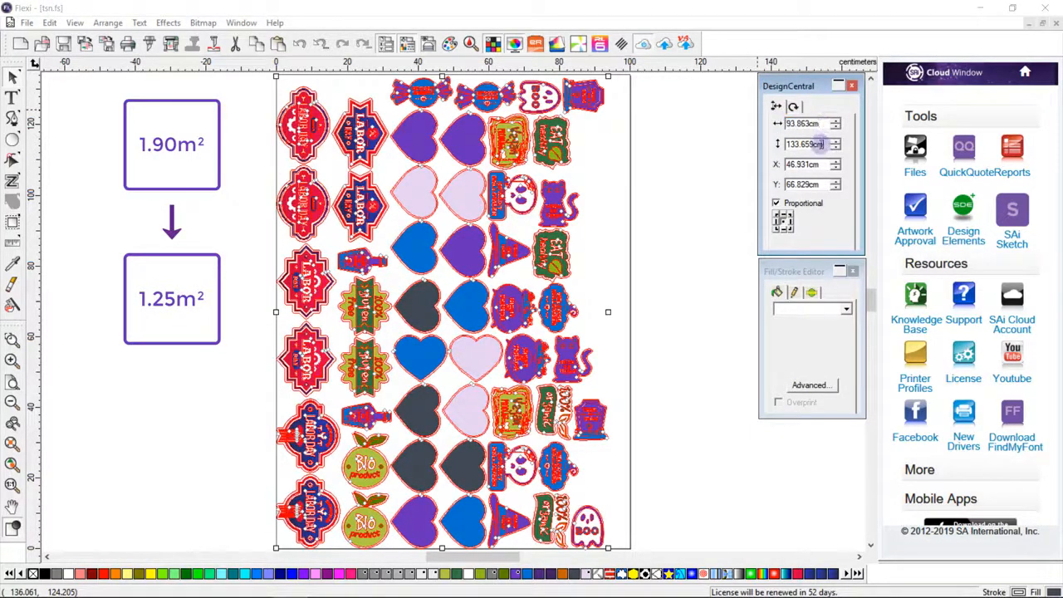
{"action": "double_click", "coordinate": [818, 143]}
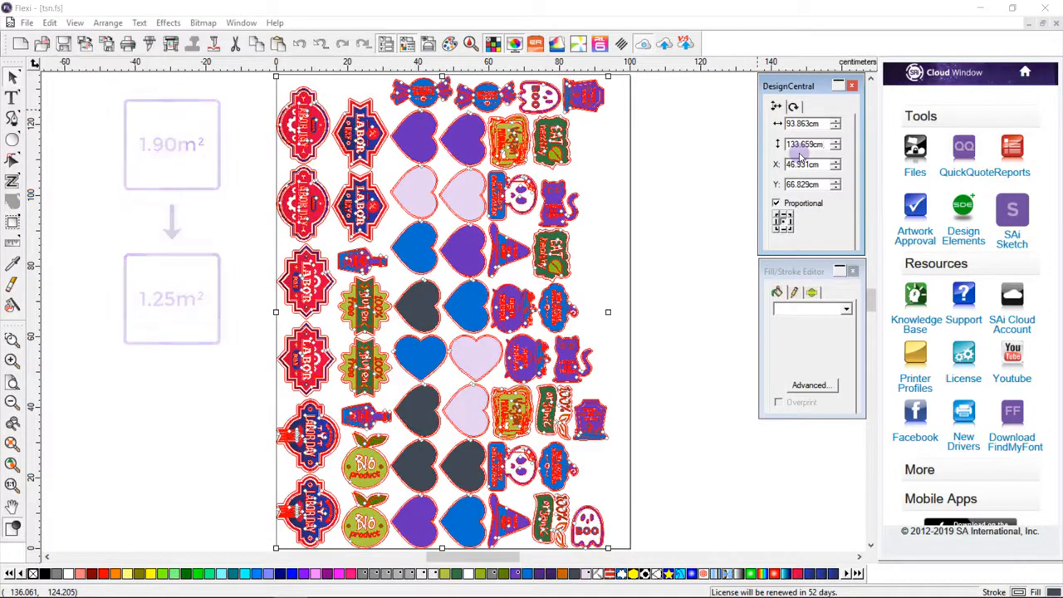
{"action": "left_click", "coordinate": [801, 145]}
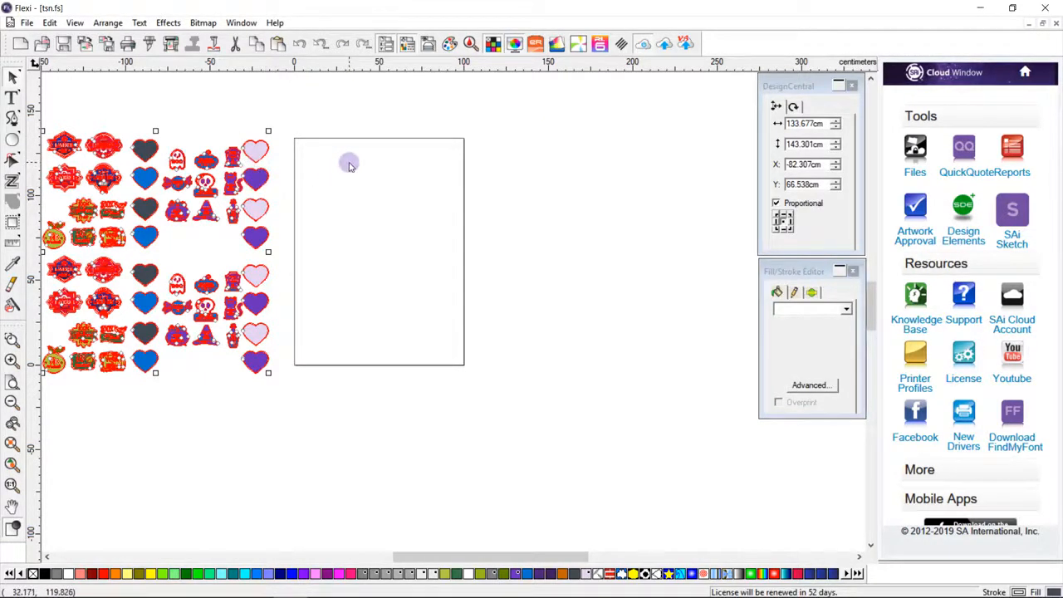
- True Shape Nest all the sticker designs within a 100 cm width, using 0.2 cm spacing, 15° rotation and one copy
{"action": "left_click", "coordinate": [326, 378]}
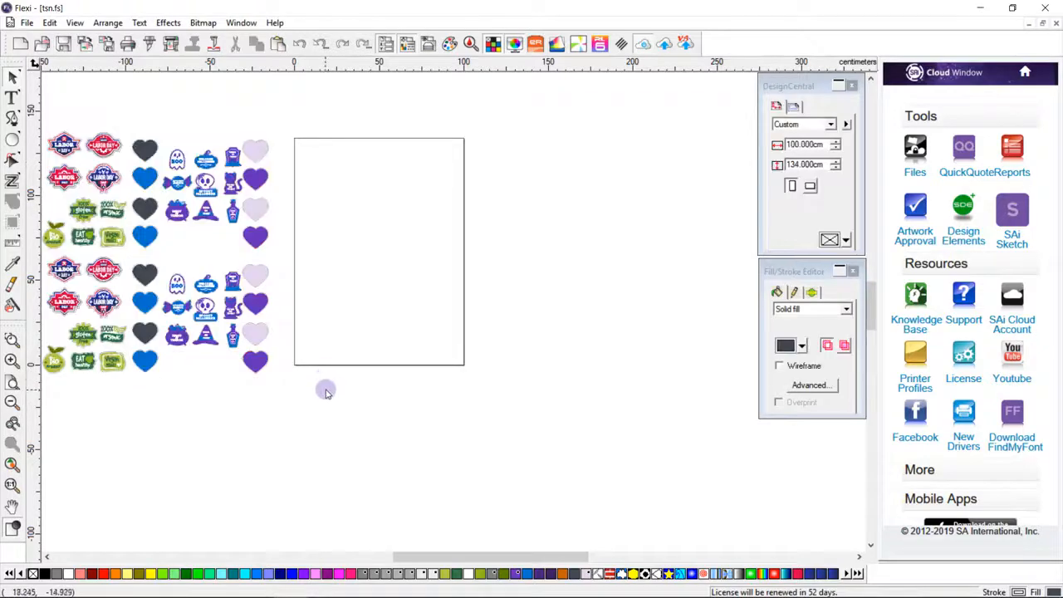
{"action": "left_click_drag", "start_coordinate": [333, 397], "coordinate": [43, 124]}
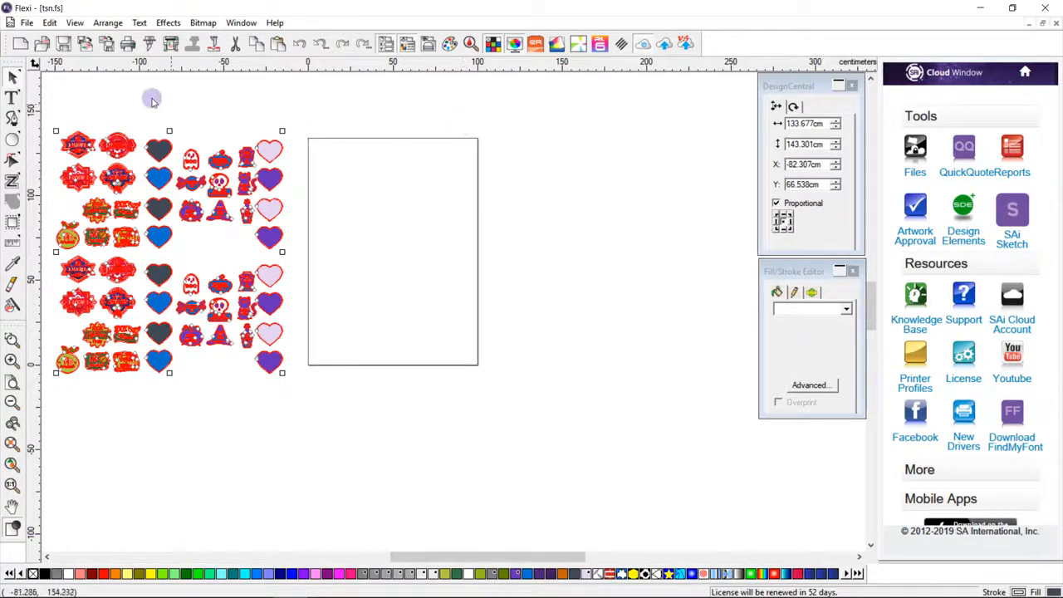
{"action": "left_click", "coordinate": [104, 25]}
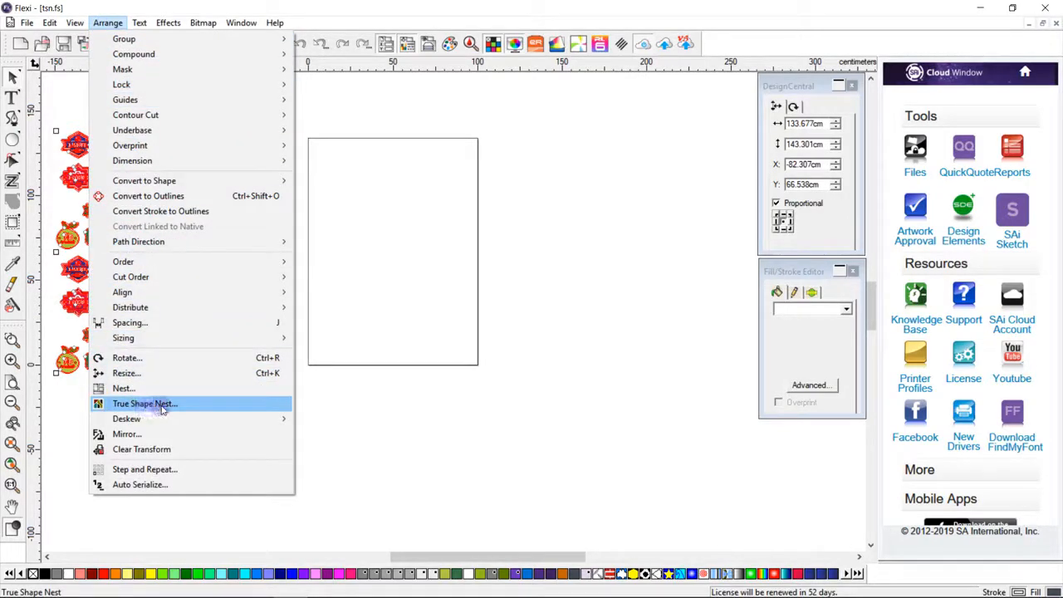
{"action": "left_click", "coordinate": [212, 412]}
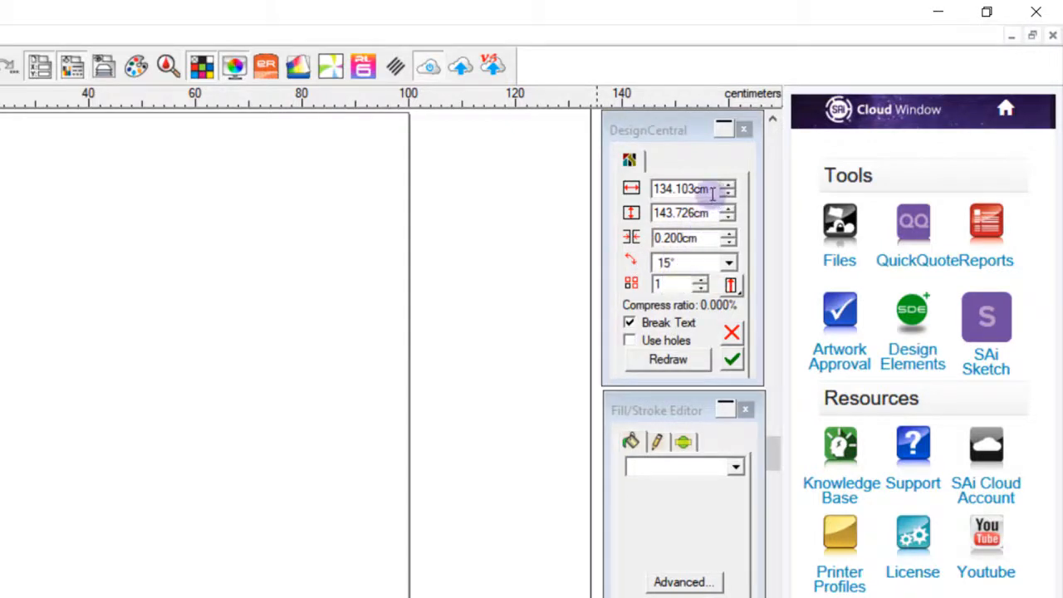
{"action": "left_click_drag", "start_coordinate": [712, 190], "coordinate": [628, 200]}
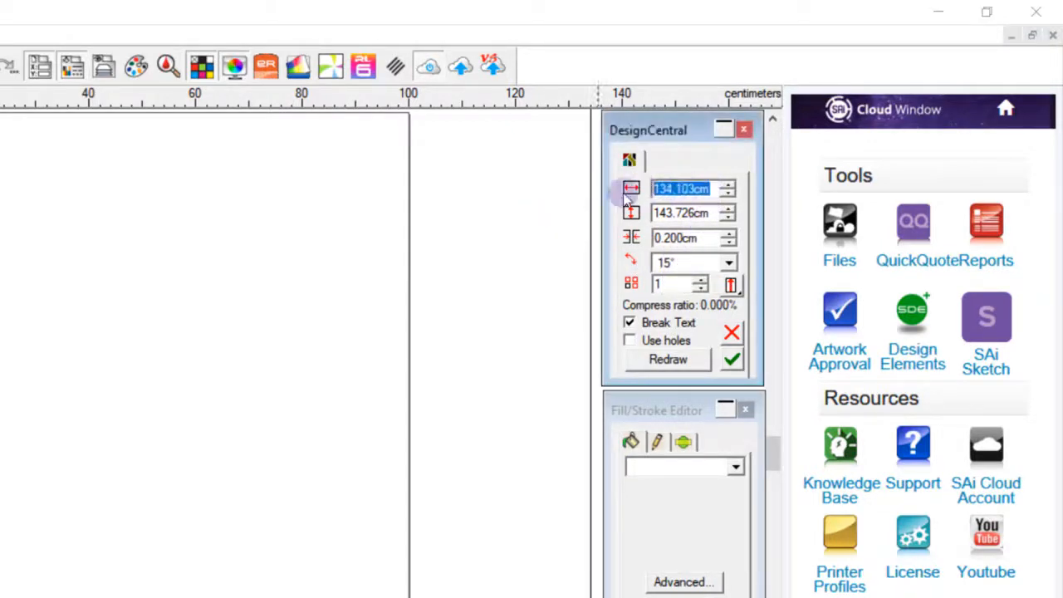
{"action": "type", "text": "100"}
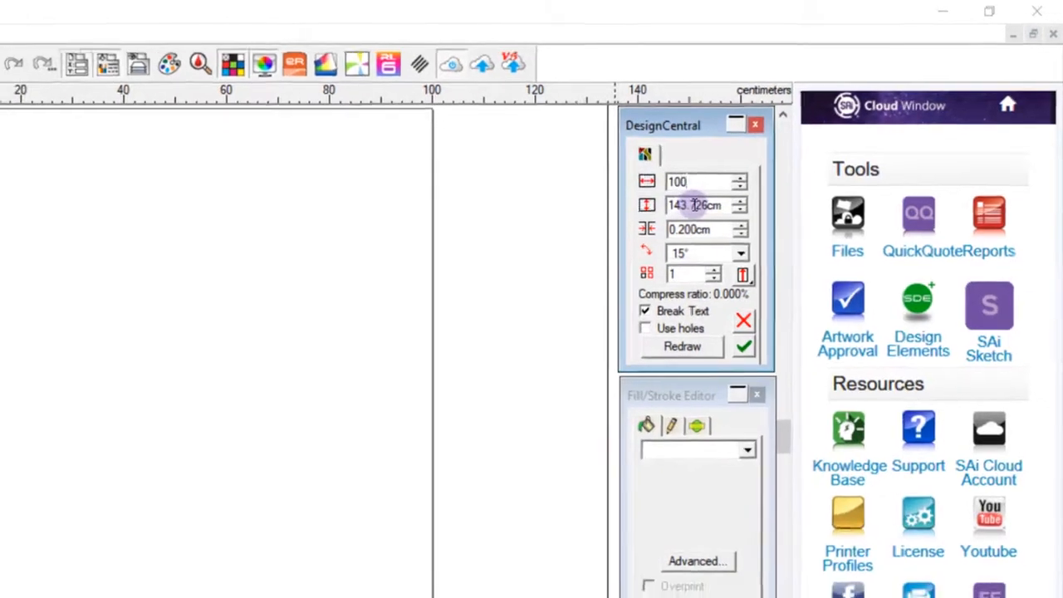
{"action": "key", "text": "Tab"}
{"action": "key", "text": "Tab"}
{"action": "key", "text": "Tab"}
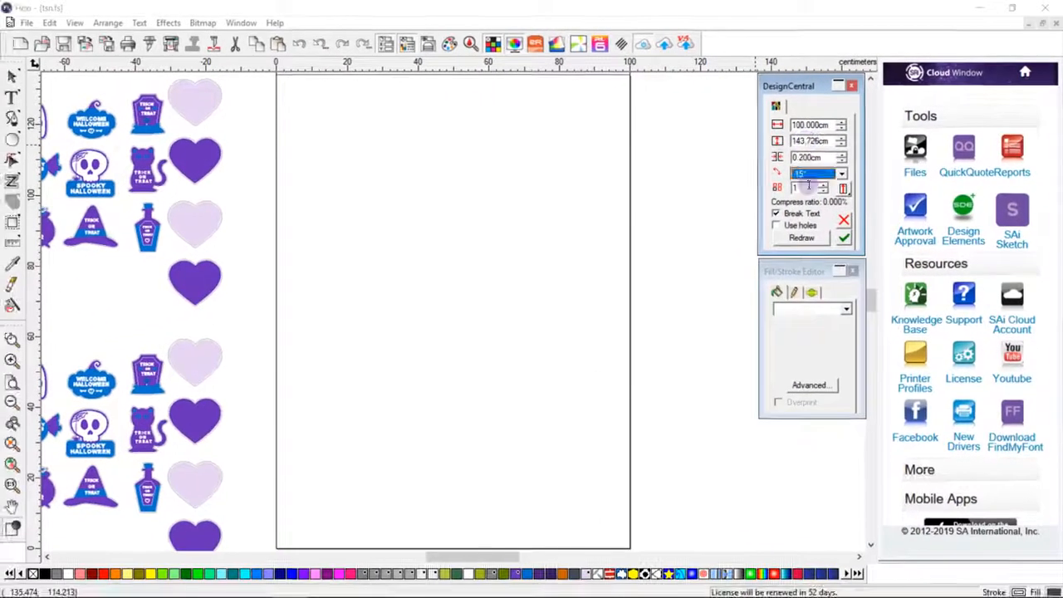
{"action": "left_click", "coordinate": [844, 239]}
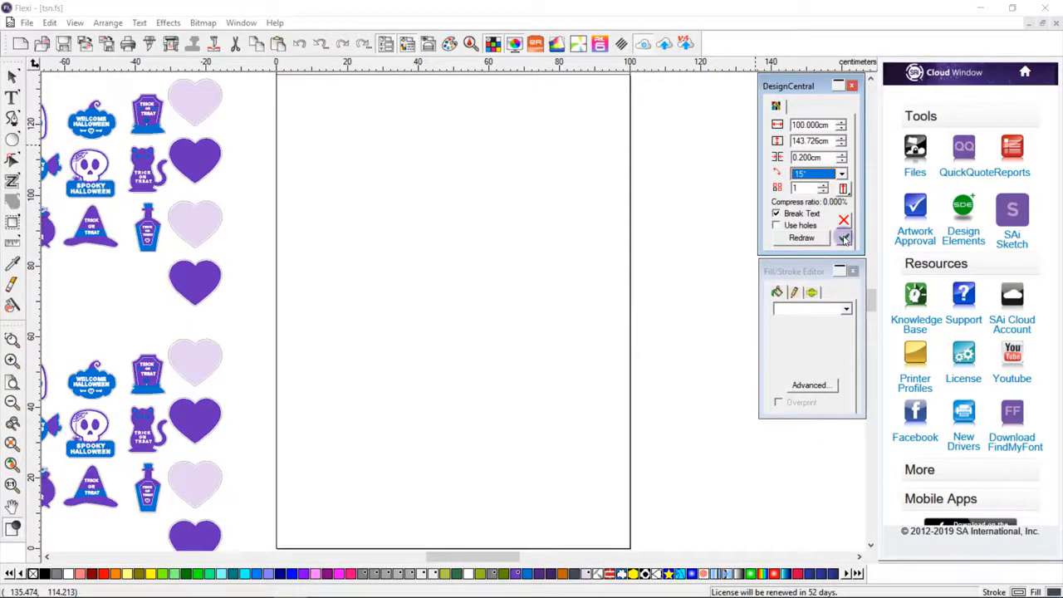
{"action": "left_click", "coordinate": [843, 238]}
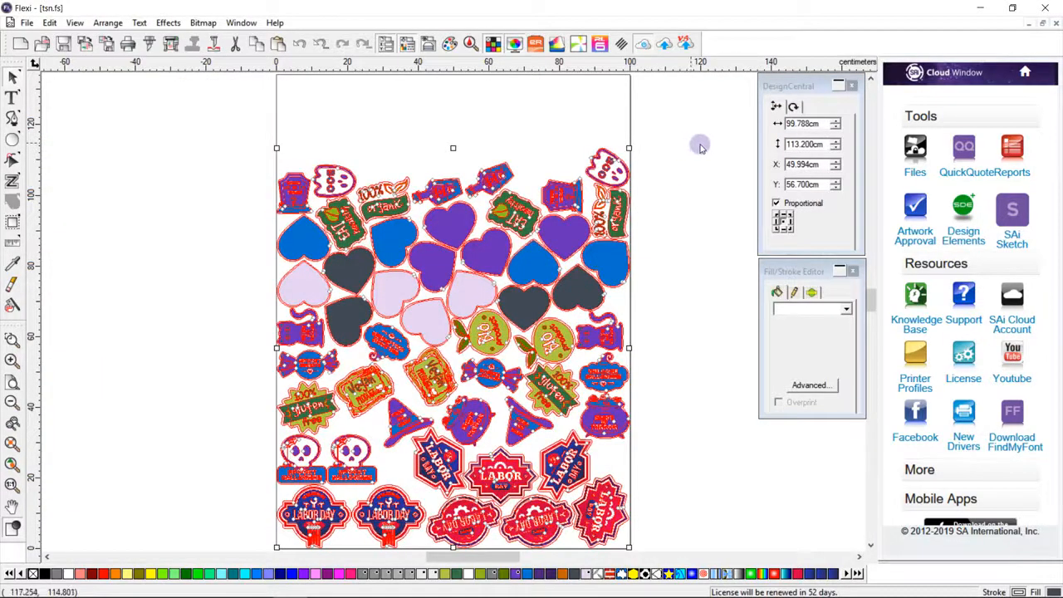
- Check the width and height of the true-shape nested layout and deselect the stickers
{"action": "left_click", "coordinate": [826, 123]}
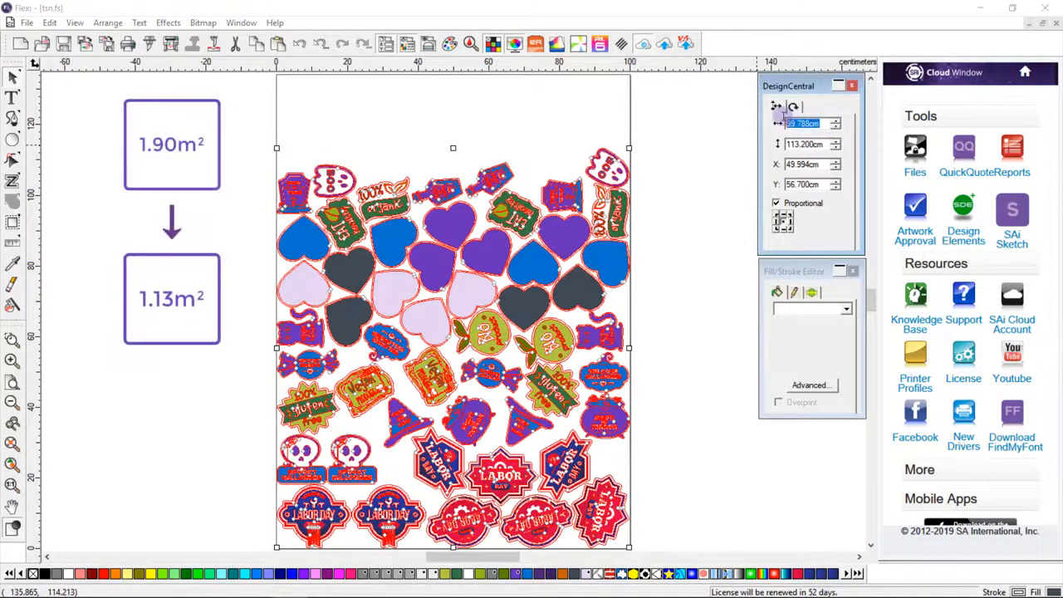
{"action": "double_click", "coordinate": [821, 123]}
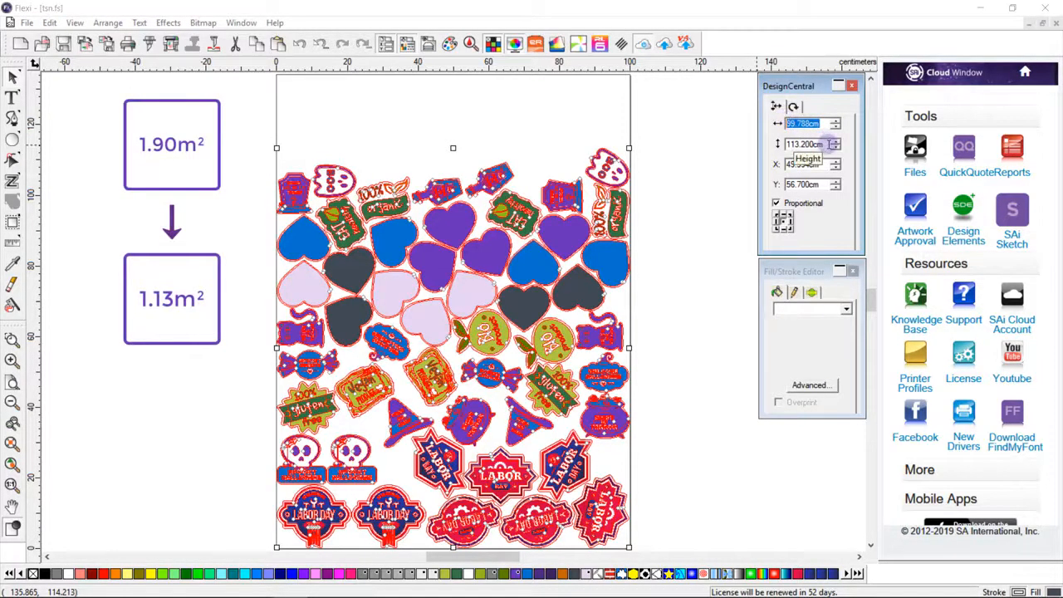
{"action": "double_click", "coordinate": [816, 144]}
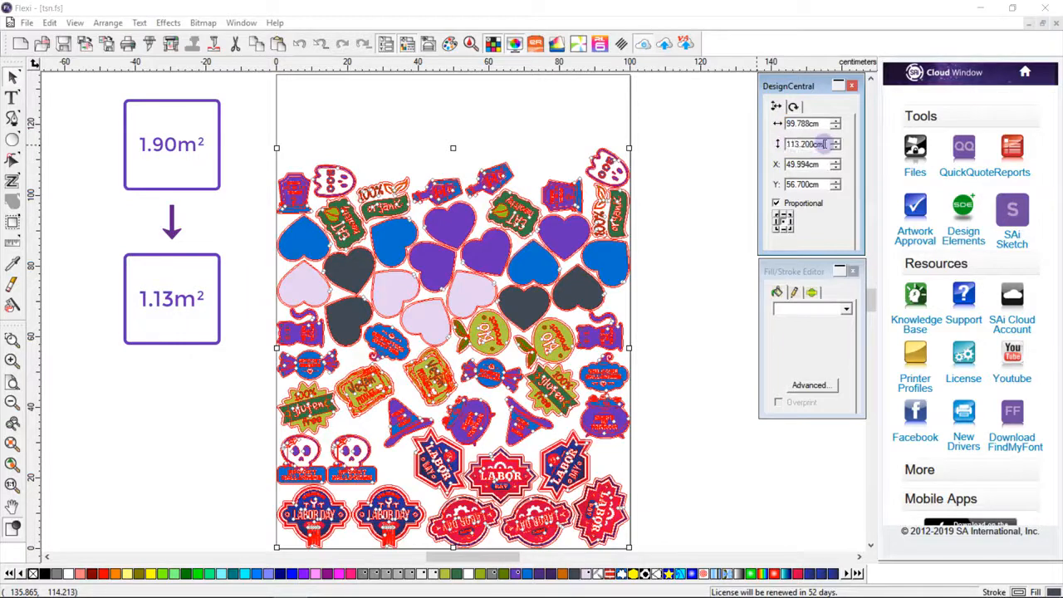
{"action": "left_click", "coordinate": [677, 203]}
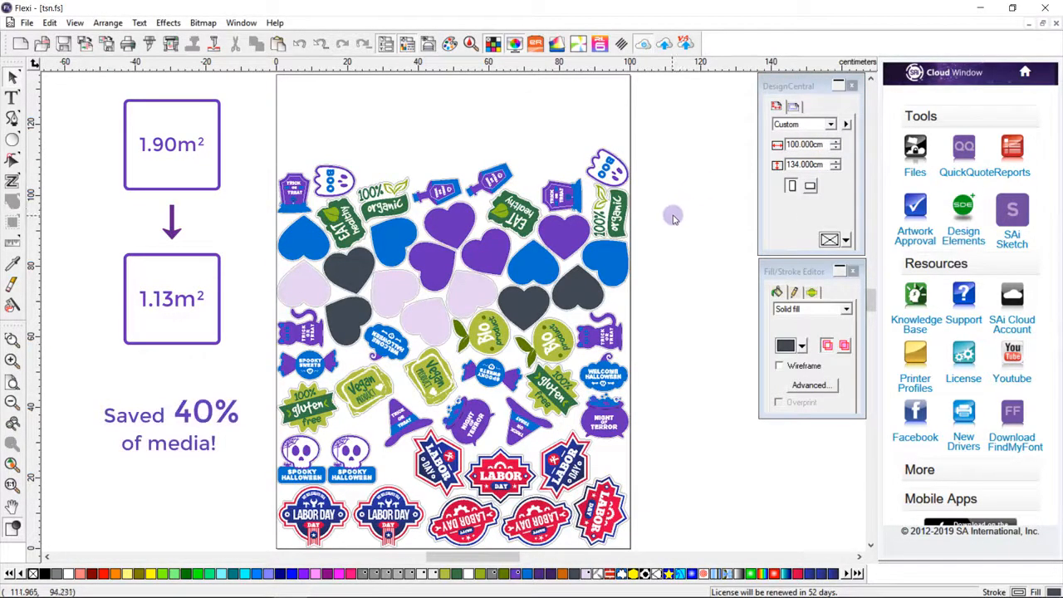
- Examine up close how the true-shape nested stickers fit together, down to the page's lower edge
{"action": "scroll", "coordinate": [671, 220], "scroll_direction": "up", "scroll_amount": 3}
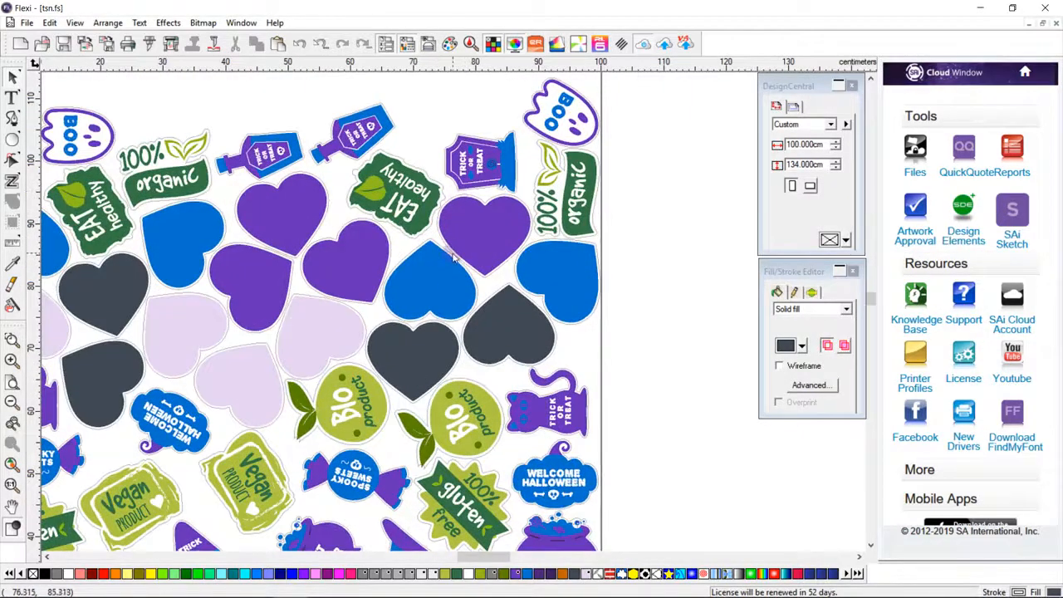
{"action": "scroll", "coordinate": [494, 317], "scroll_direction": "down", "scroll_amount": 3}
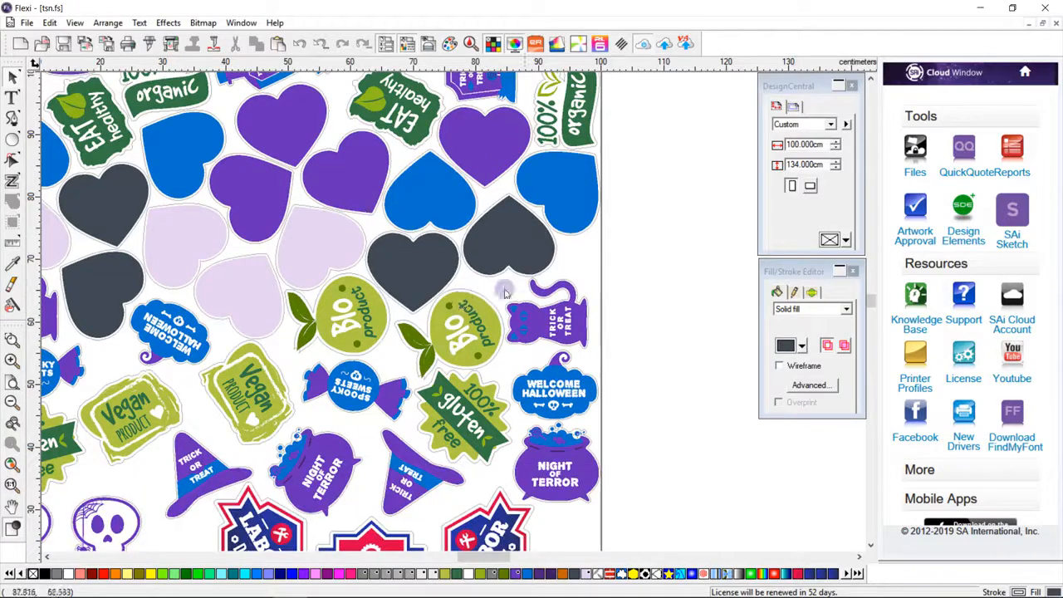
{"action": "scroll", "coordinate": [538, 318], "scroll_direction": "down", "scroll_amount": 5}
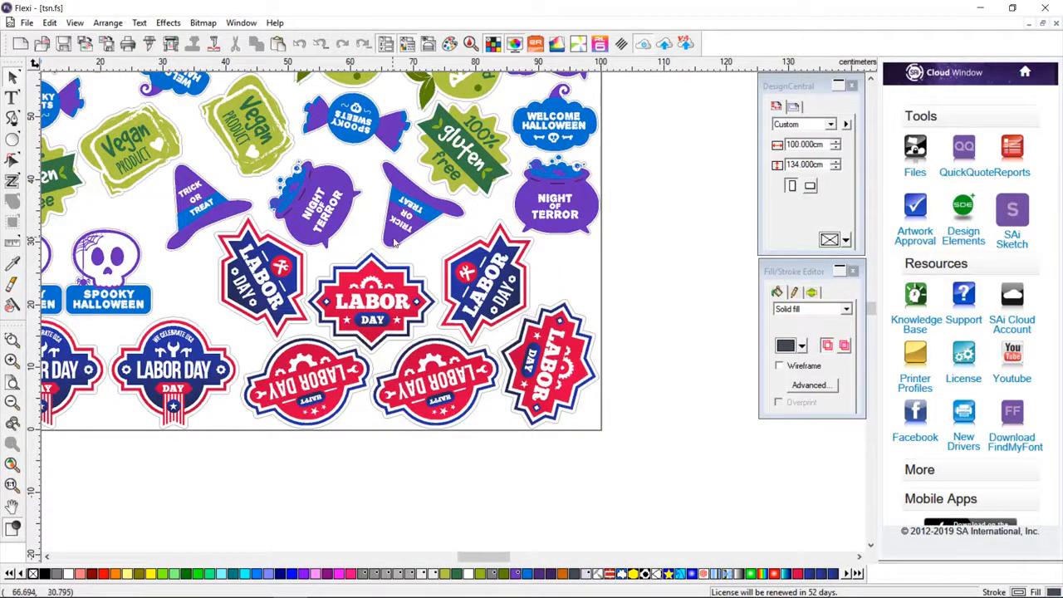
{"action": "key", "text": "F4"}
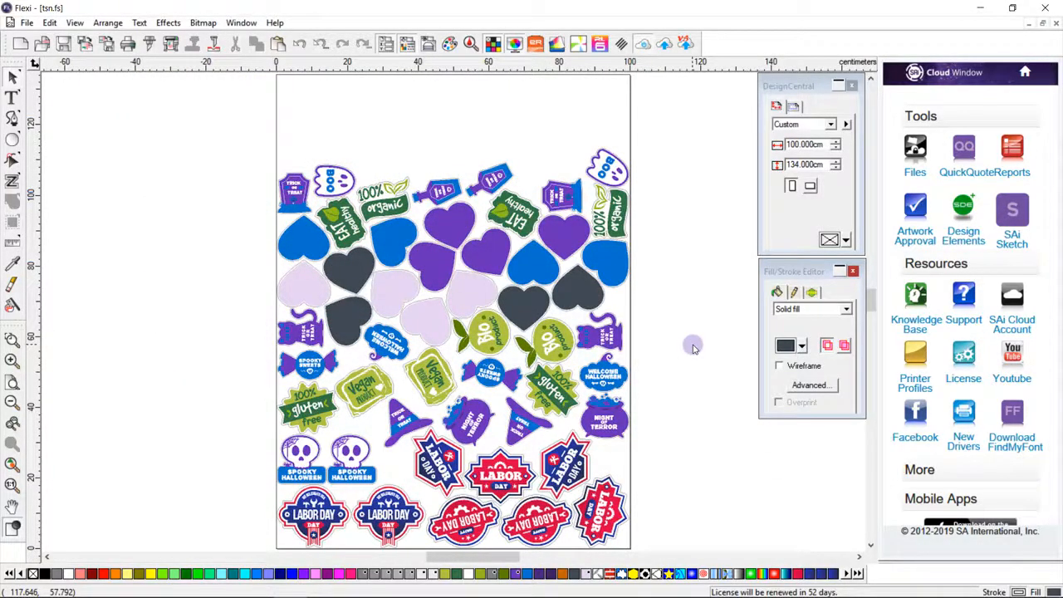
- Undo the true shape nesting of the stickers
{"action": "scroll", "coordinate": [693, 347], "scroll_direction": "down", "scroll_amount": 3}
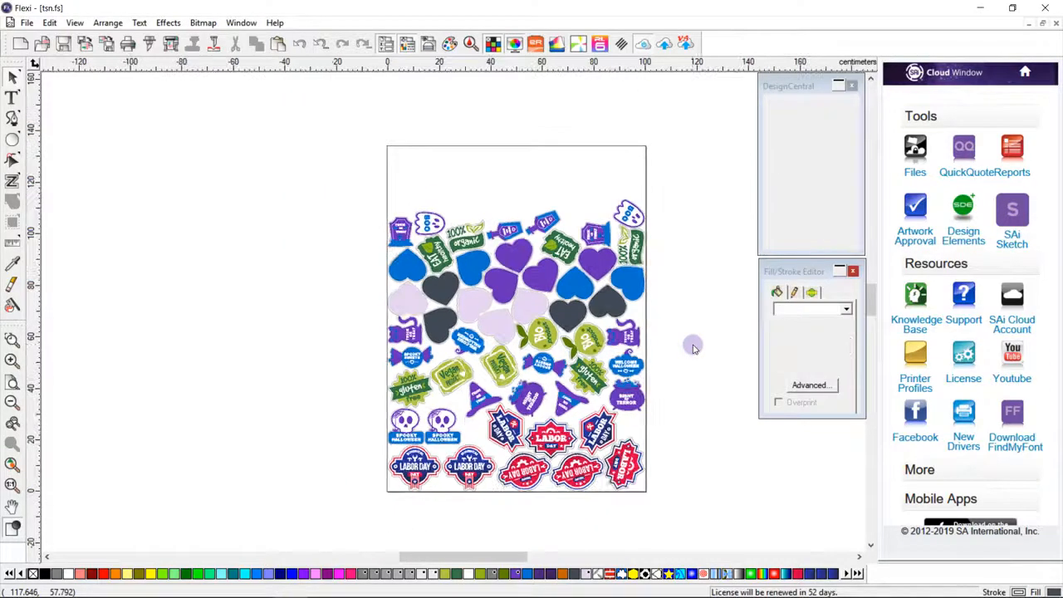
{"action": "key", "text": "ctrl+z"}
{"action": "scroll", "coordinate": [467, 247], "scroll_direction": "down", "scroll_amount": 3}
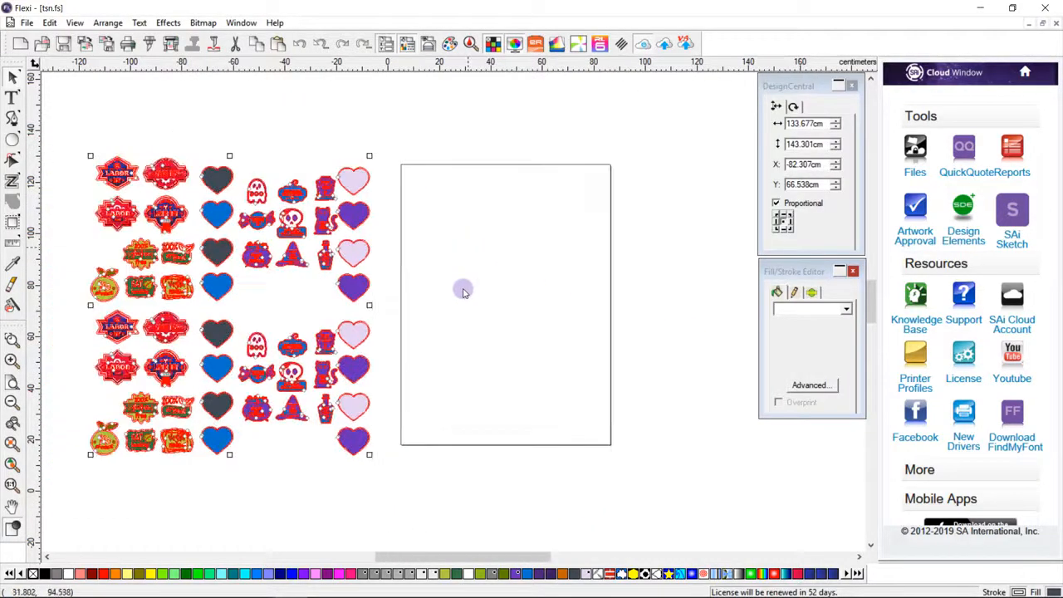
- True Shape Nest three copies of all the sticker designs within a 100 cm width, using 0.2 cm spacing and 15° rotation
{"action": "left_click", "coordinate": [423, 333]}
{"action": "left_click_drag", "start_coordinate": [112, 148], "coordinate": [417, 496]}
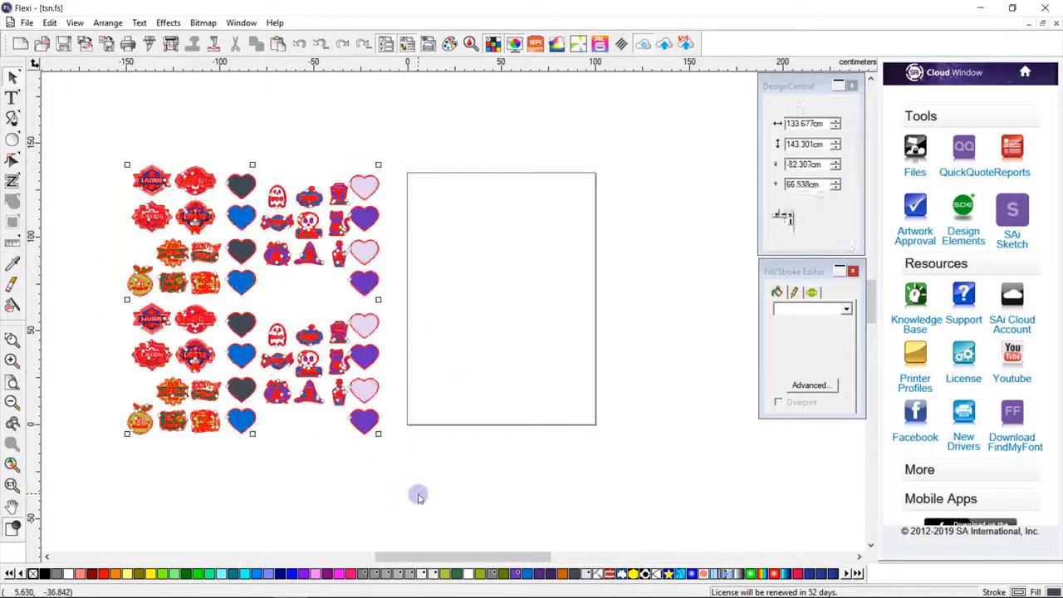
{"action": "left_click", "coordinate": [109, 23]}
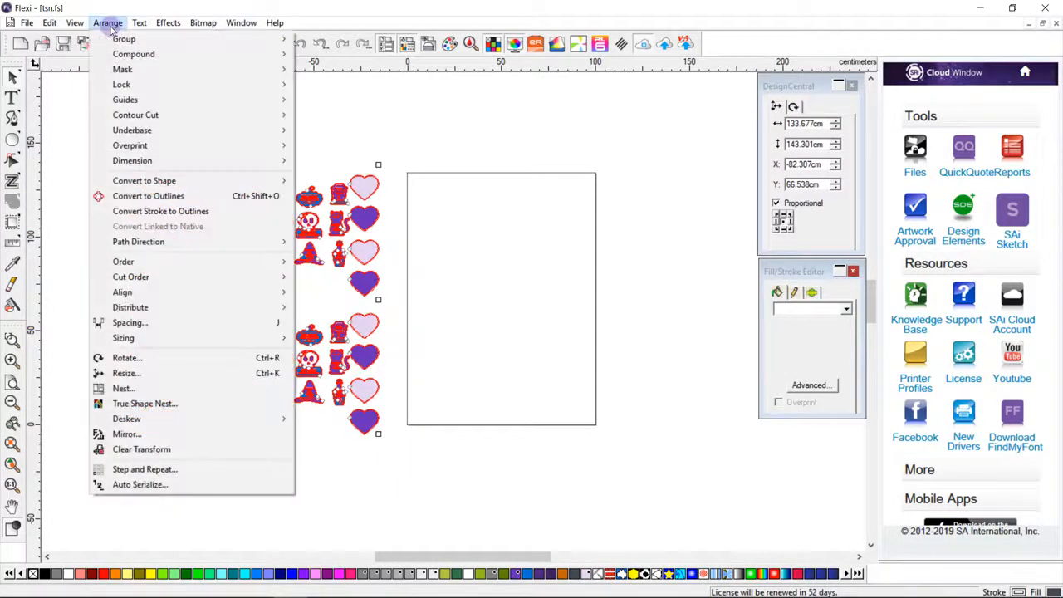
{"action": "left_click", "coordinate": [167, 404]}
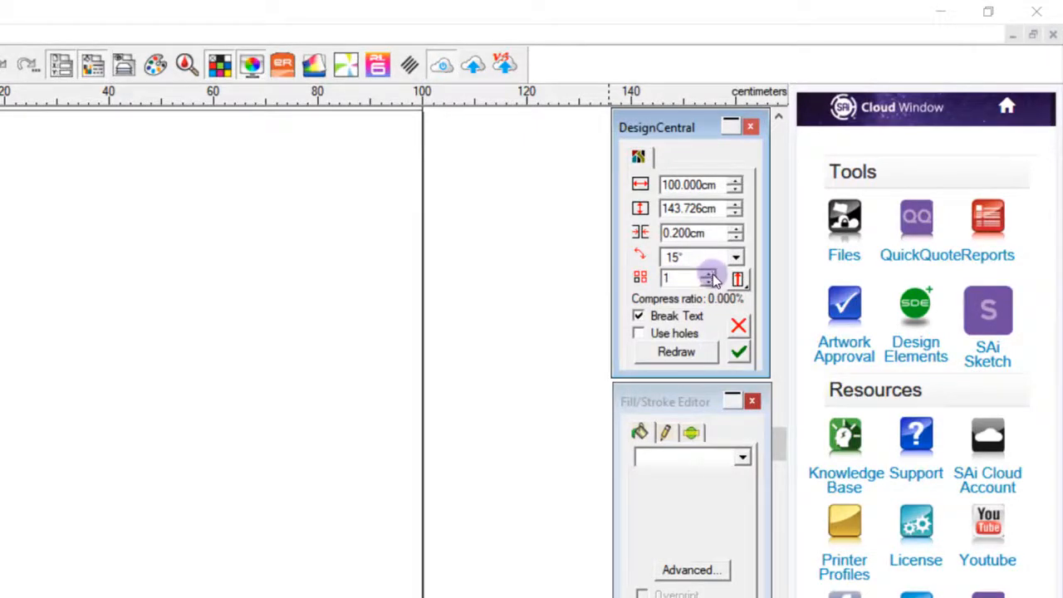
{"action": "left_click", "coordinate": [705, 276]}
{"action": "left_click", "coordinate": [706, 274]}
{"action": "left_click", "coordinate": [707, 276]}
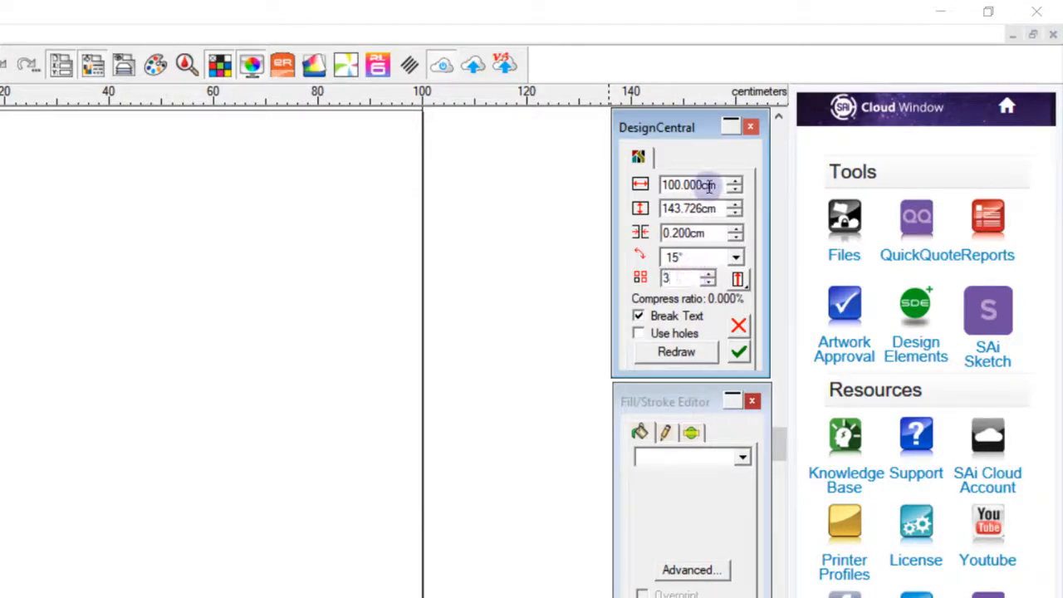
{"action": "left_click_drag", "start_coordinate": [710, 185], "coordinate": [637, 184]}
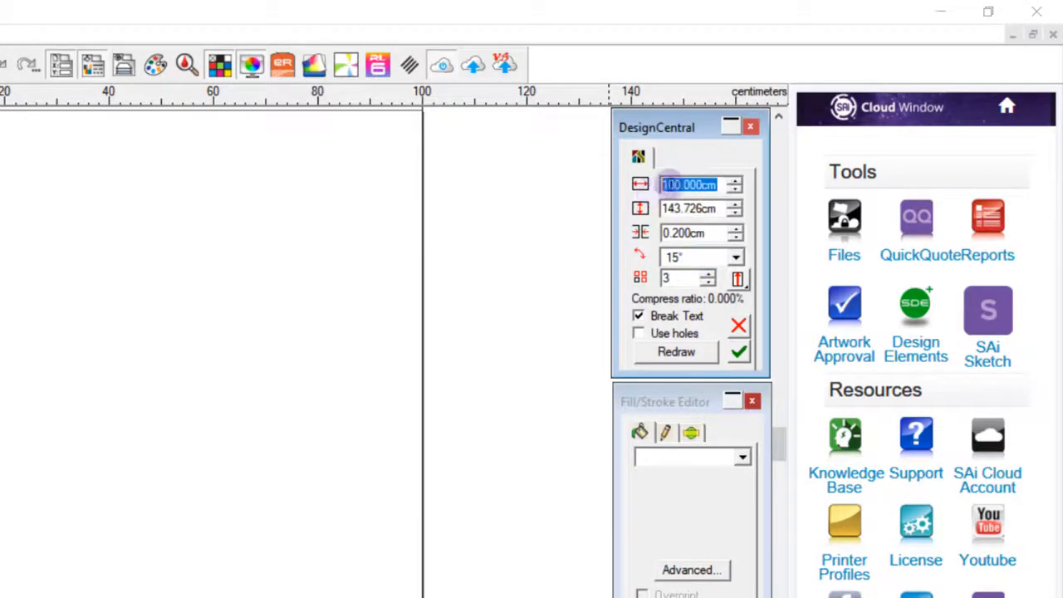
{"action": "left_click", "coordinate": [664, 184]}
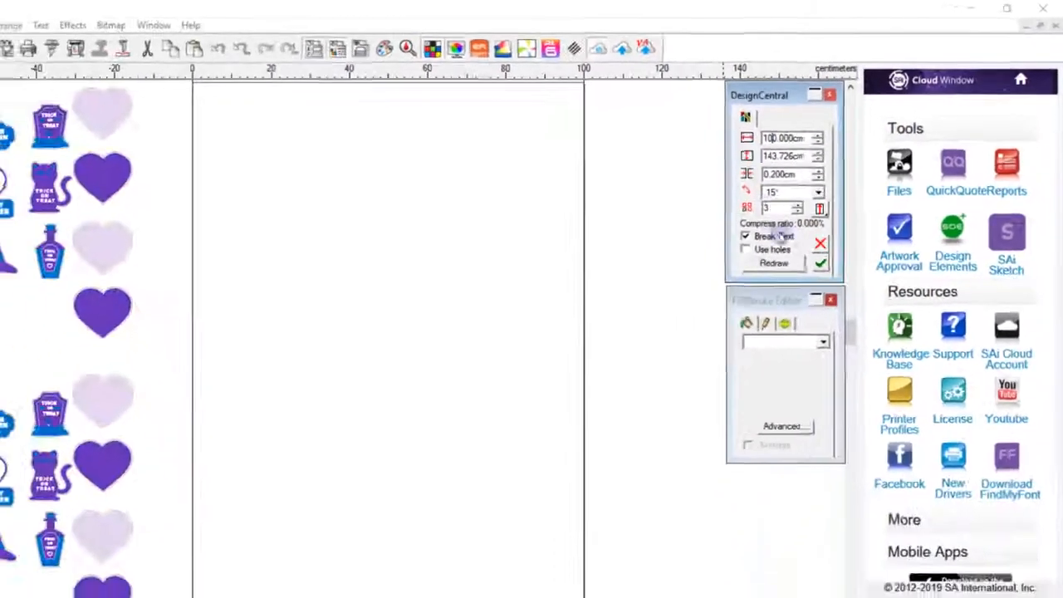
{"action": "left_click", "coordinate": [603, 296]}
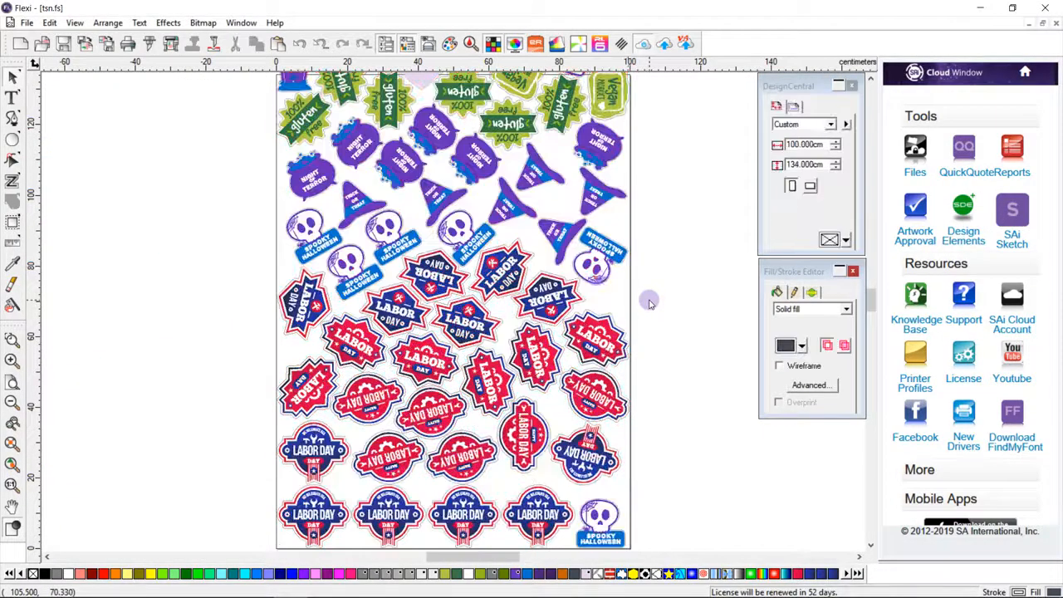
- Check the overall width and height of the three-copy nested layout along its full length and deselect the stickers
{"action": "scroll", "coordinate": [570, 261], "scroll_direction": "down", "scroll_amount": 3}
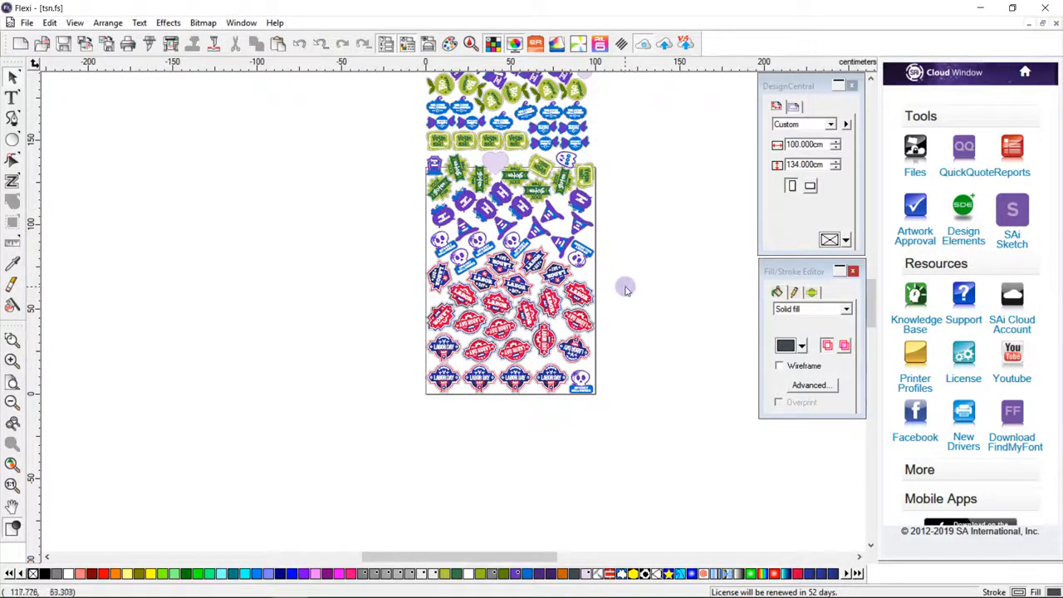
{"action": "scroll", "coordinate": [623, 276], "scroll_direction": "up", "scroll_amount": 4}
{"action": "scroll", "coordinate": [624, 276], "scroll_direction": "up", "scroll_amount": 4}
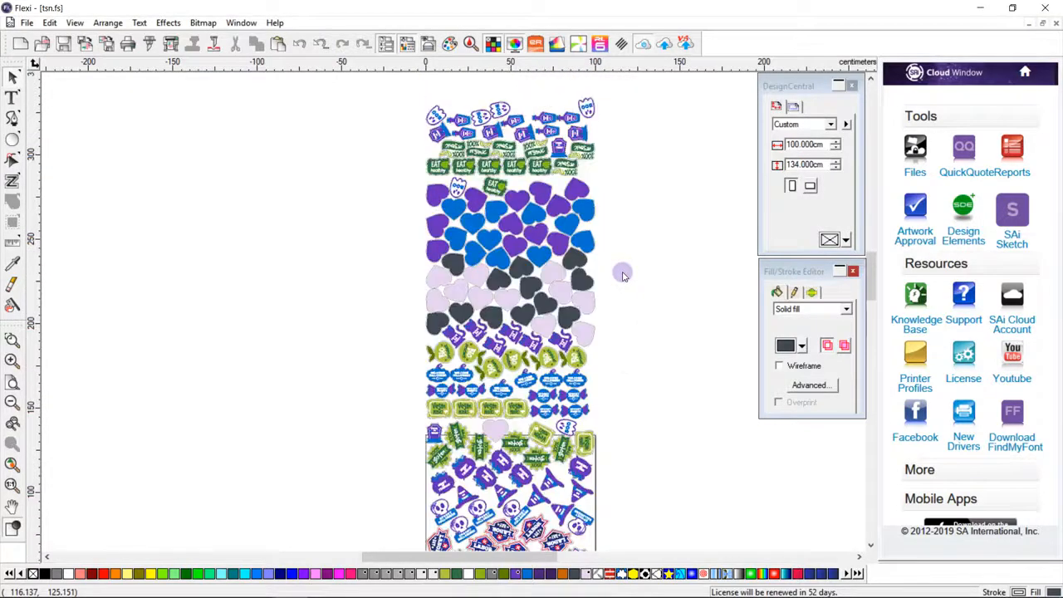
{"action": "left_click_drag", "start_coordinate": [391, 166], "coordinate": [641, 403]}
{"action": "scroll", "coordinate": [618, 448], "scroll_direction": "down", "scroll_amount": 6}
{"action": "scroll", "coordinate": [641, 402], "scroll_direction": "up", "scroll_amount": 6}
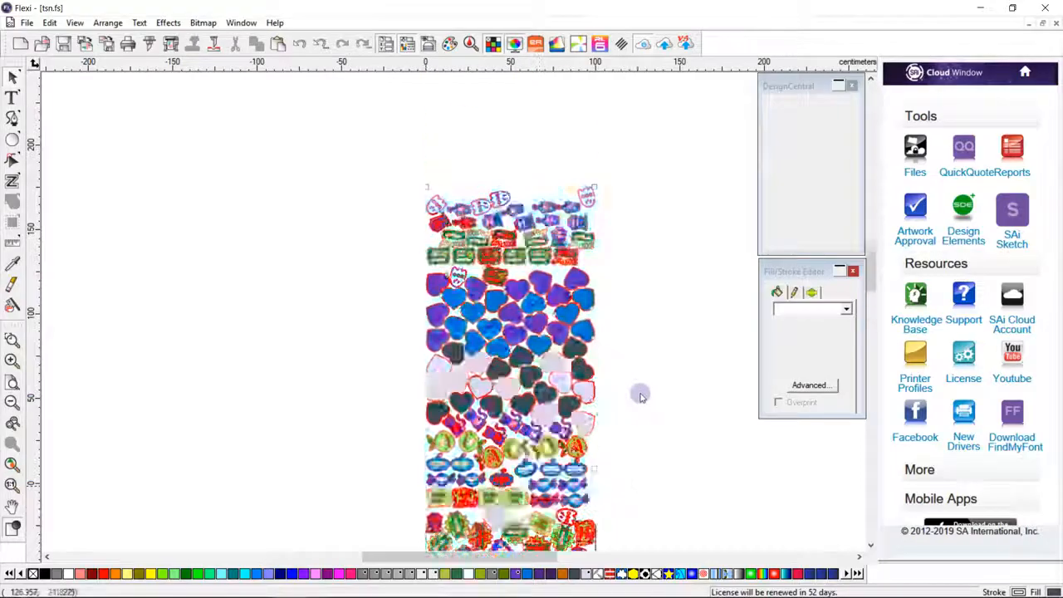
{"action": "scroll", "coordinate": [639, 395], "scroll_direction": "down", "scroll_amount": 5}
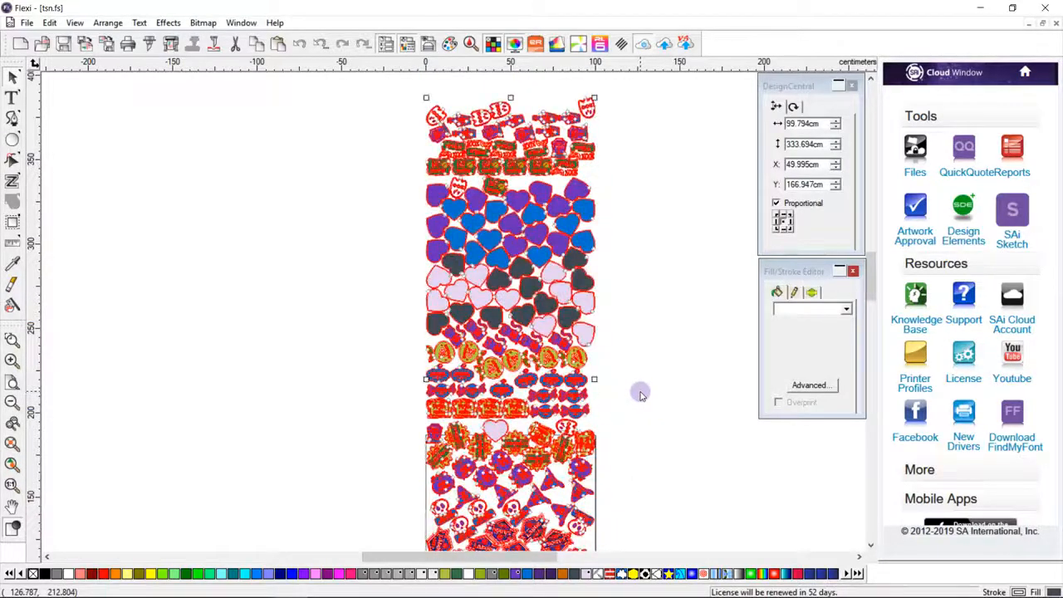
{"action": "left_click", "coordinate": [640, 450]}
{"action": "scroll", "coordinate": [639, 450], "scroll_direction": "down", "scroll_amount": 1}
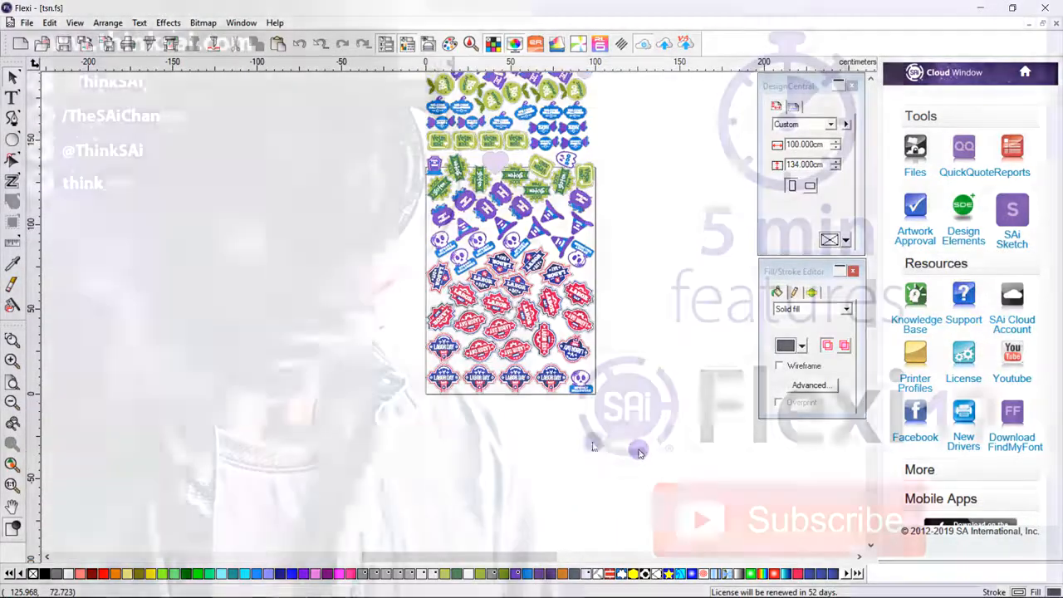